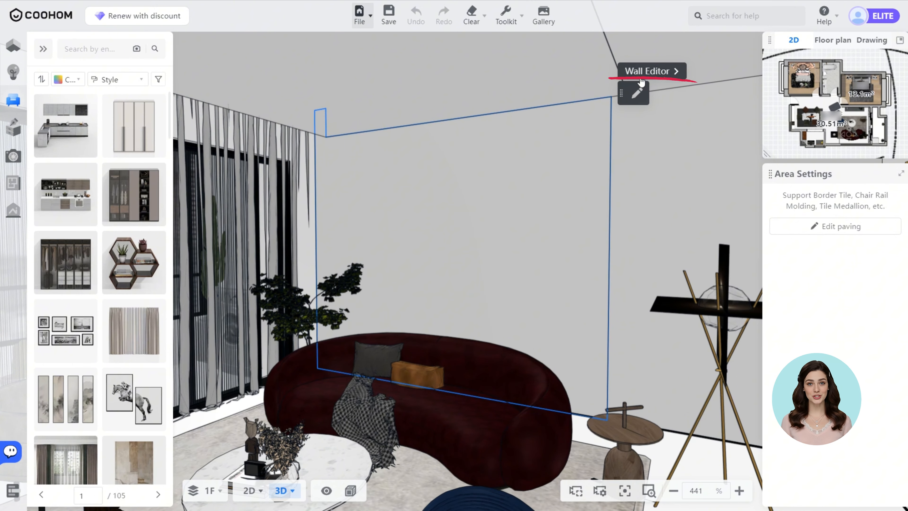
Step: Open the wall behind the sofa in the Wall Editor and add a vertical guide 1190 from the wall's right edge
click(640, 81)
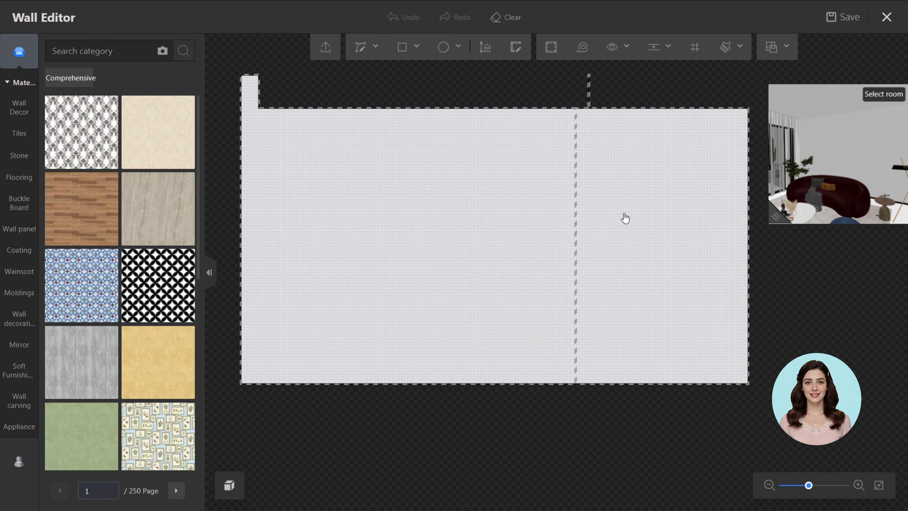
click(624, 218)
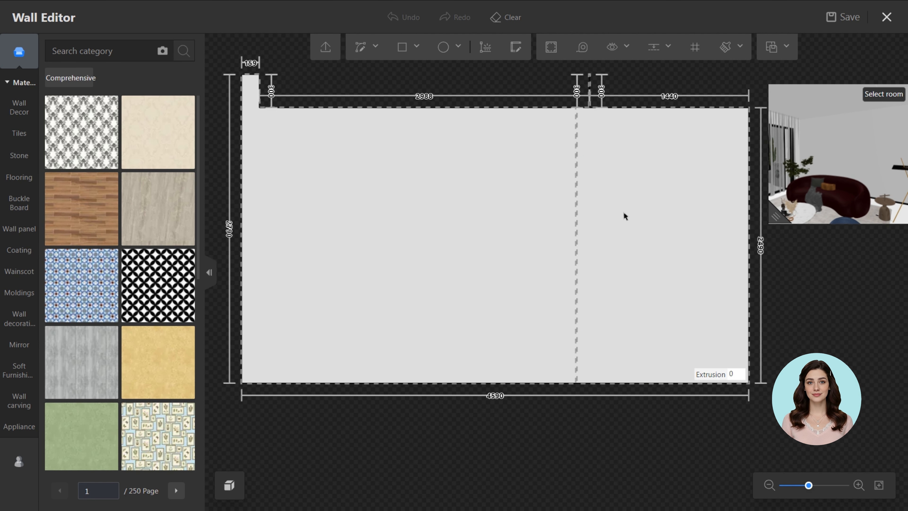
click(654, 48)
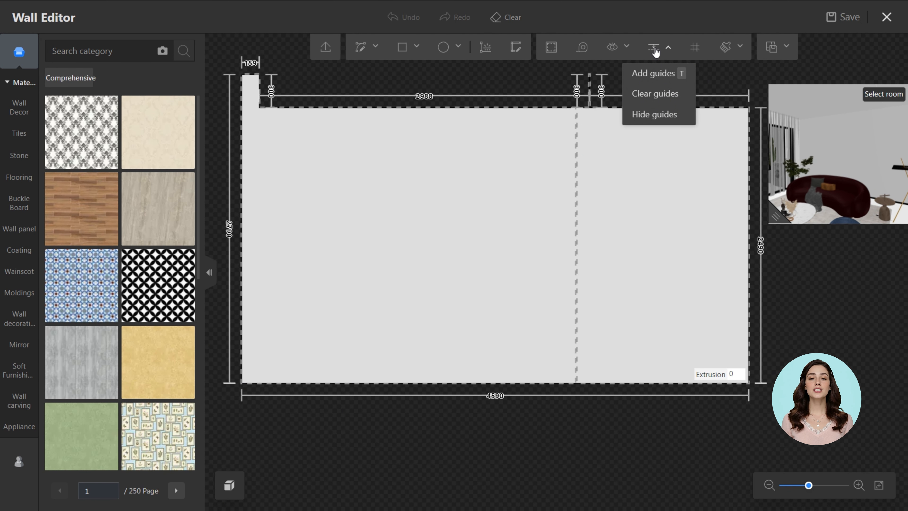
click(656, 76)
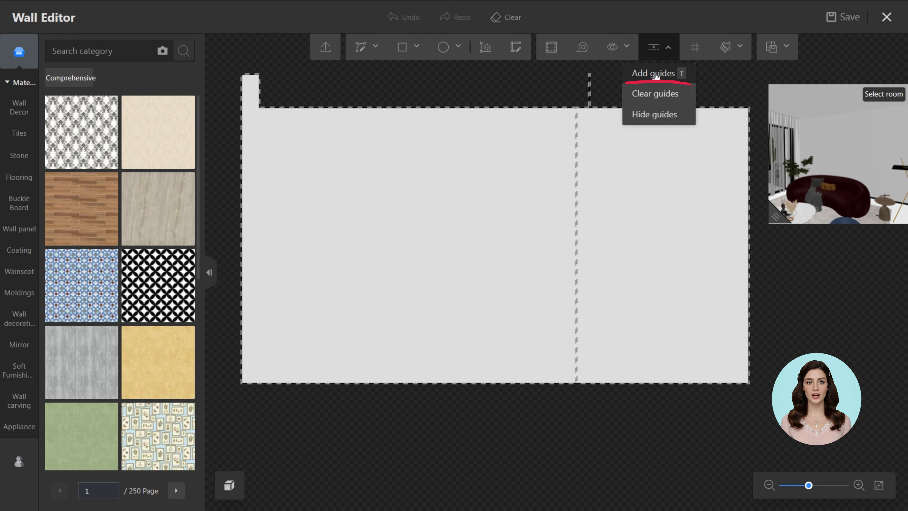
text(1200)
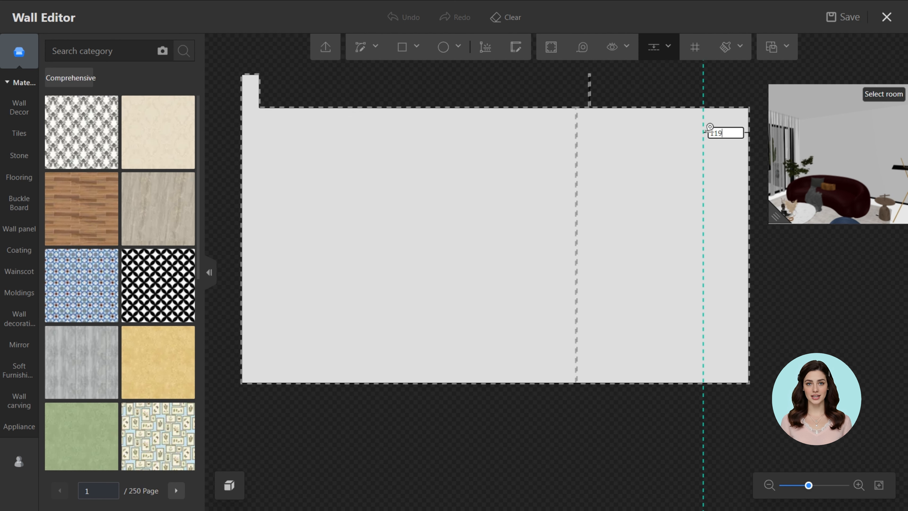
key(Return)
Step: Add a second vertical guide 1000 from the wall's left edge
click(242, 155)
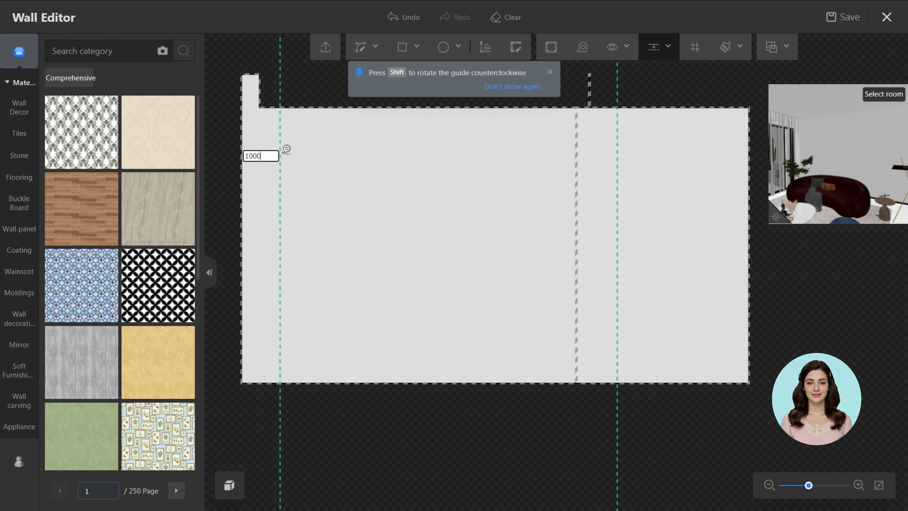
text(1000)
key(Return)
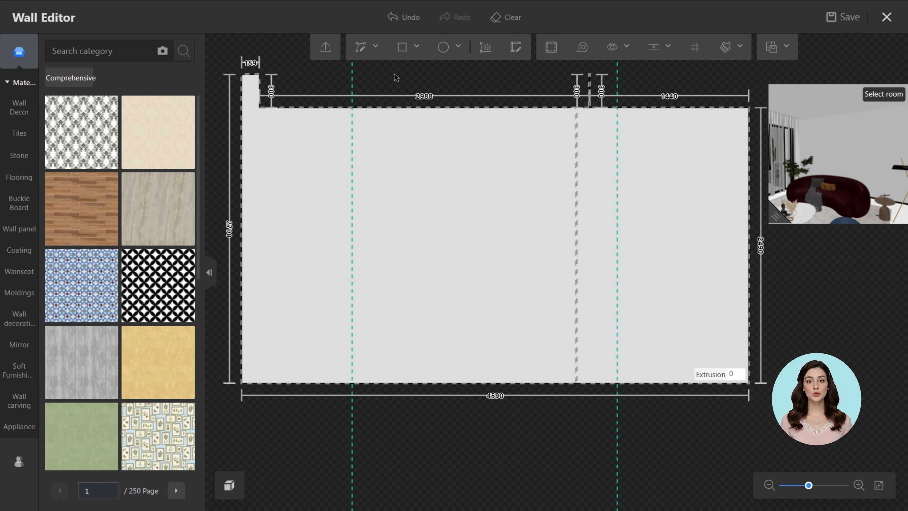
Step: Draw full-height rectangles from the guides to the wall's outer edges, 1000 wide on the left and 1190 wide on the right
click(402, 58)
click(351, 108)
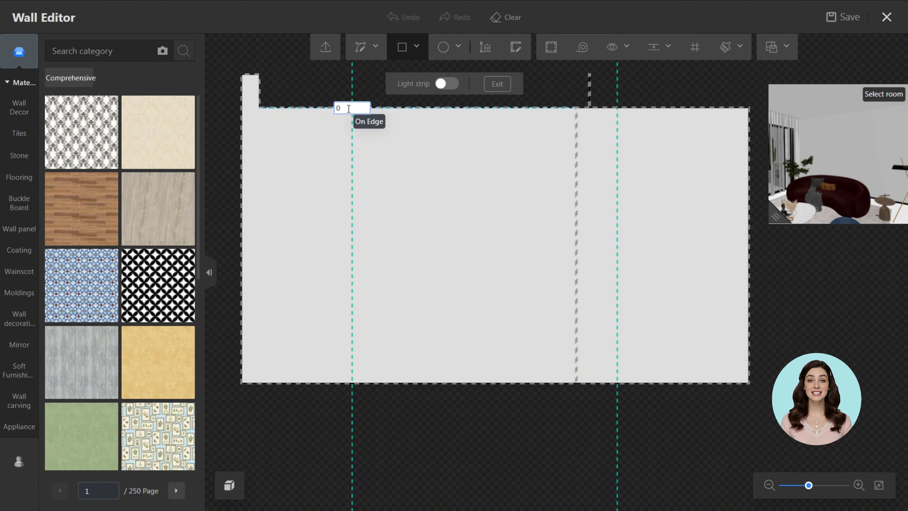
click(242, 382)
click(352, 382)
click(617, 108)
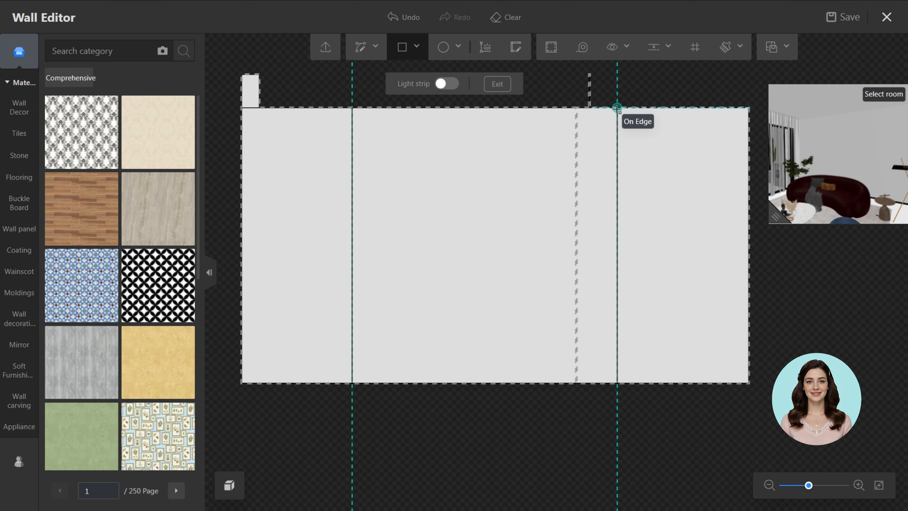
click(618, 107)
click(748, 383)
key(Escape)
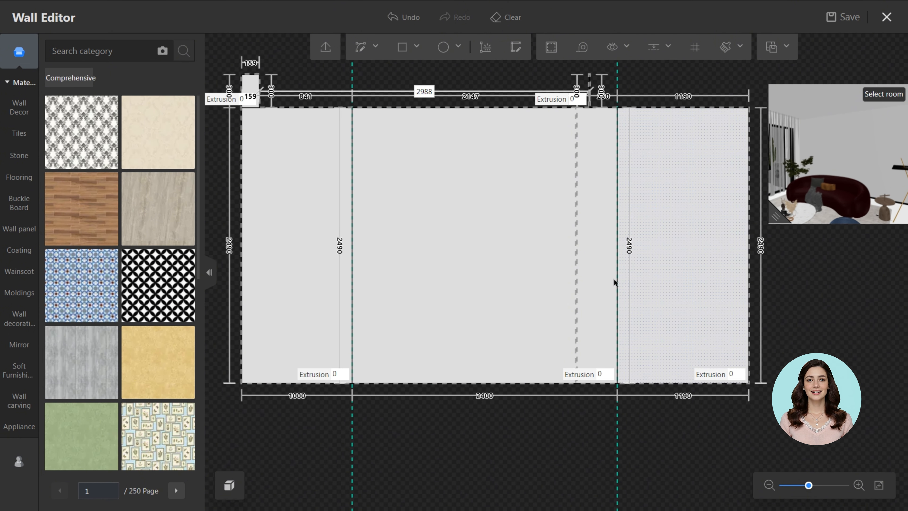
Step: Draw two adjacent rectangular strips, each 20 wide and 2490 high, along the wall's left edge
mouse_move(402, 61)
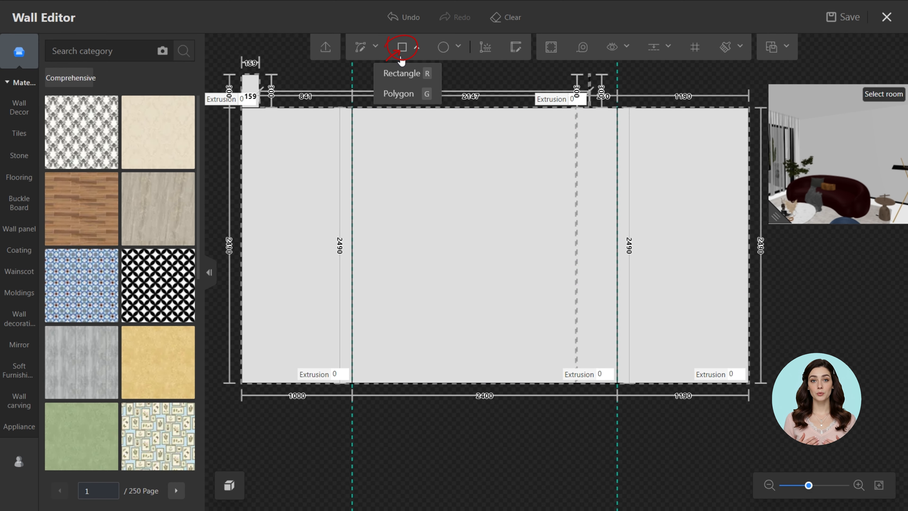
click(401, 58)
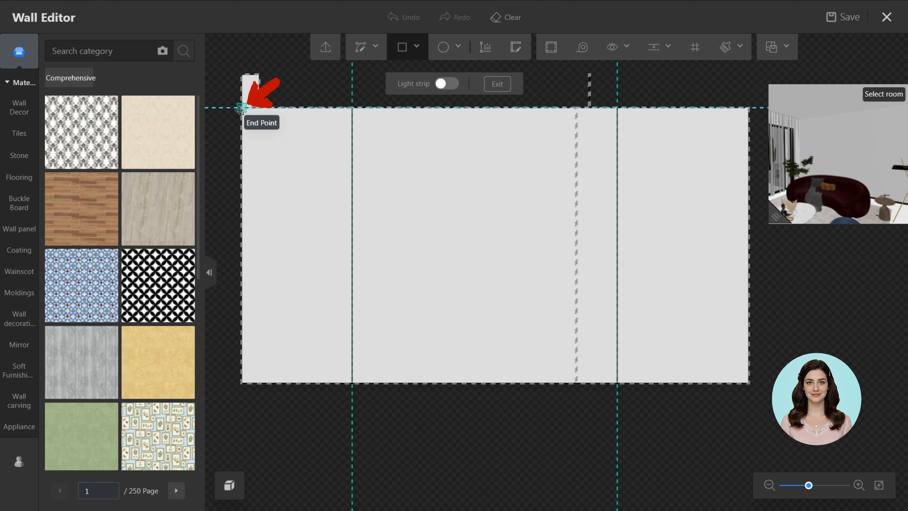
click(240, 108)
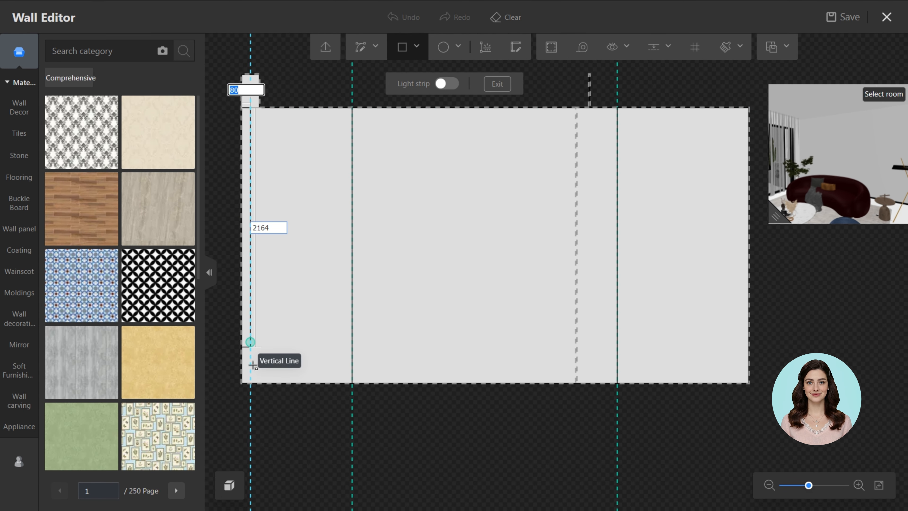
text(20)
key(Return)
click(243, 382)
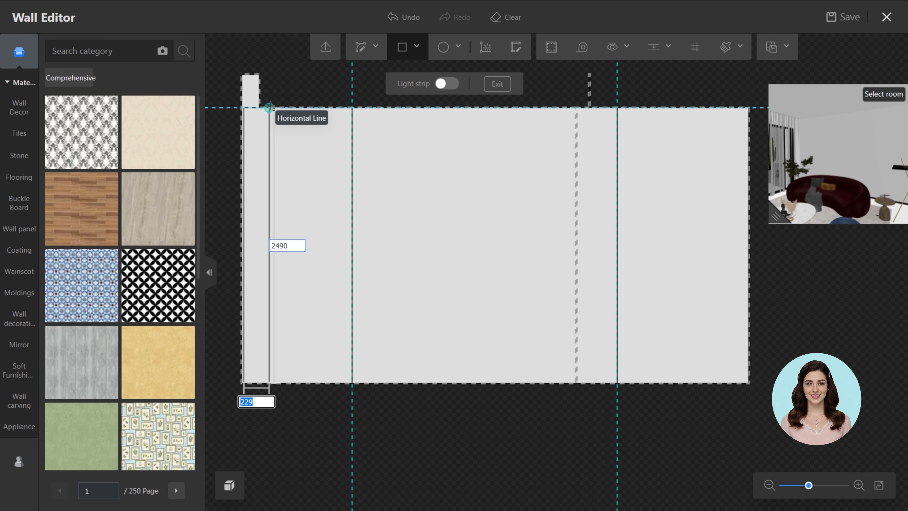
click(269, 107)
key(Escape)
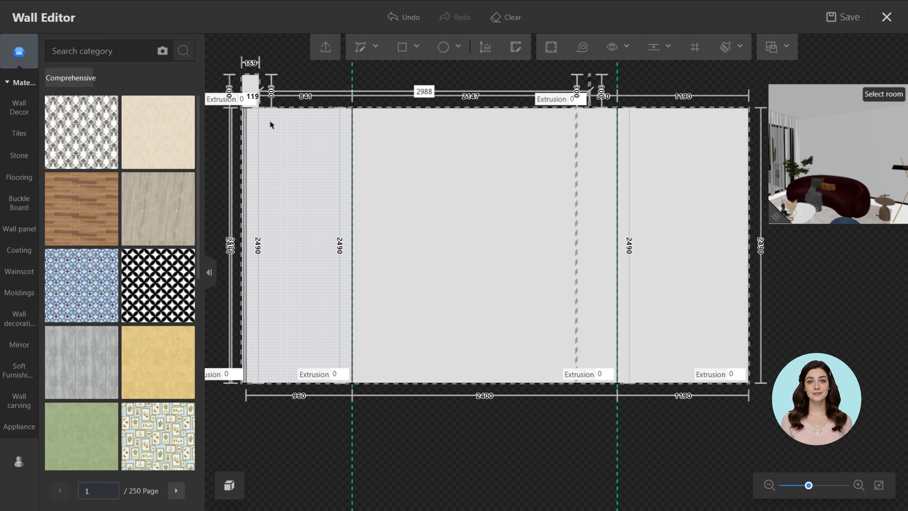
Step: Set the extrusion of the second narrow strip from the wall's left edge to 30
scroll(243, 307, up, 4)
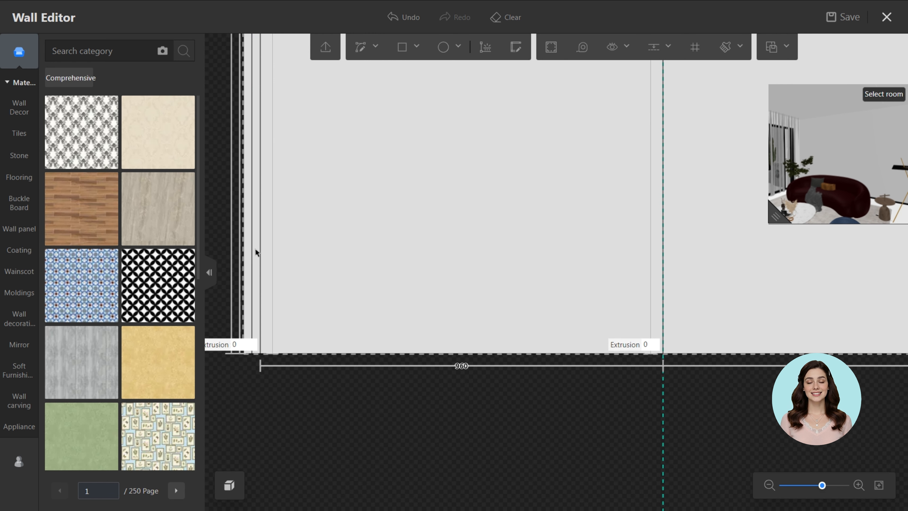
click(255, 263)
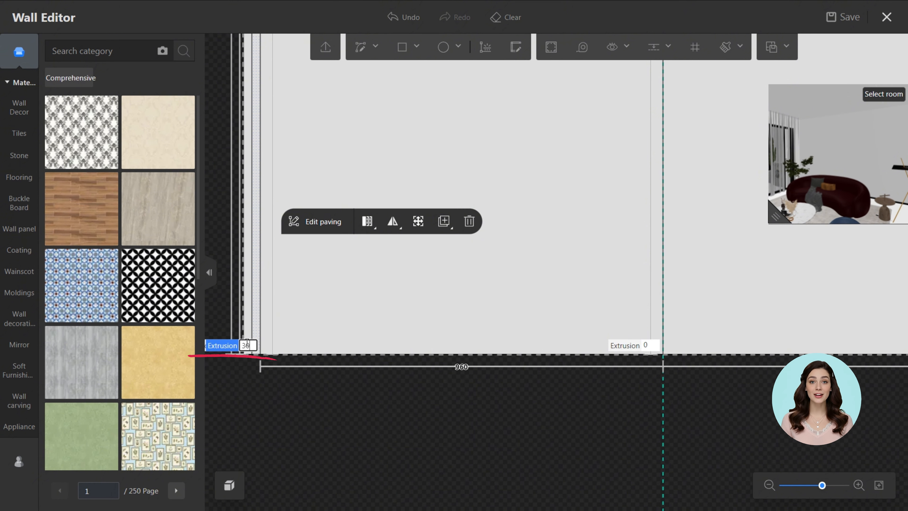
key(Return)
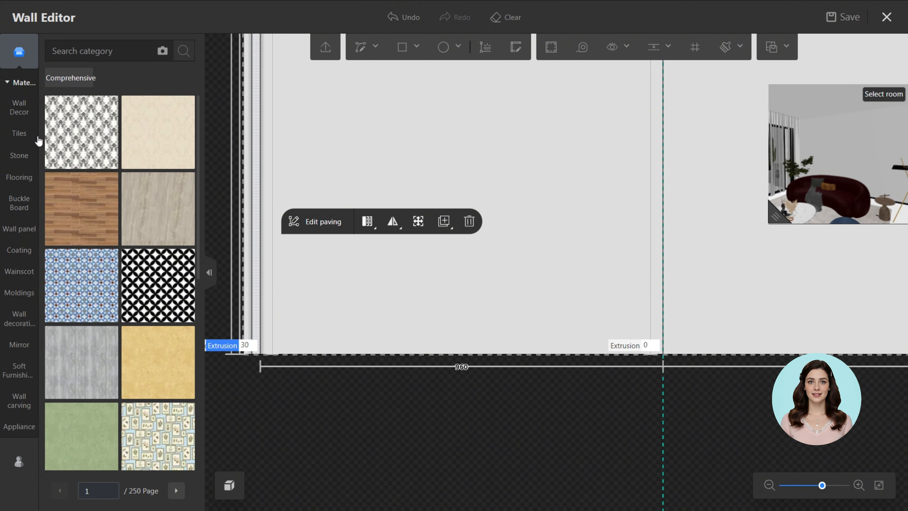
Step: Apply the light beige wood veneer from the wall decor materials to the two narrow strips
click(17, 124)
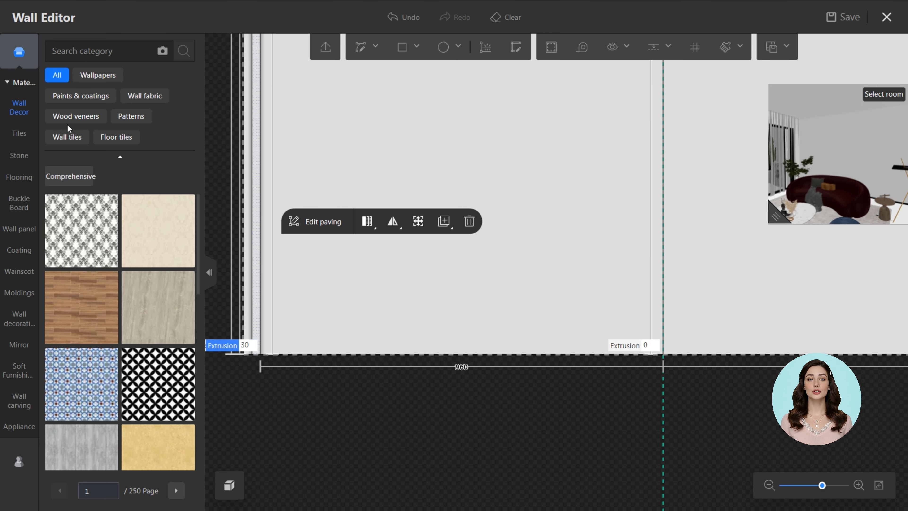
click(71, 118)
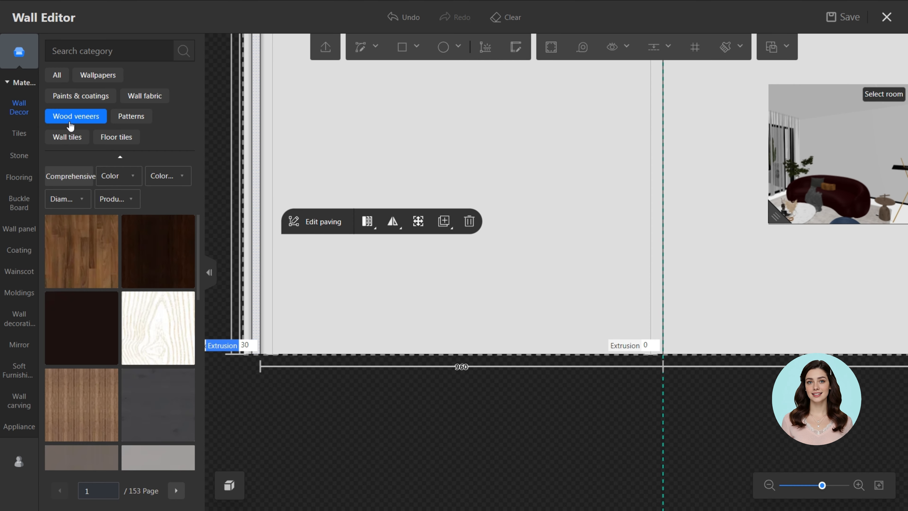
scroll(124, 275, down, 10)
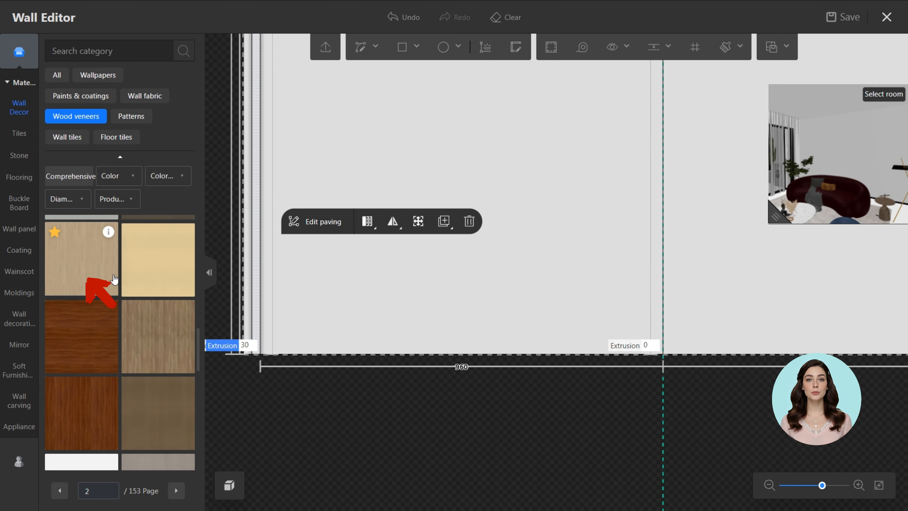
mouse_move(131, 278)
mouse_down()
mouse_move(242, 272)
mouse_move(256, 260)
mouse_up()
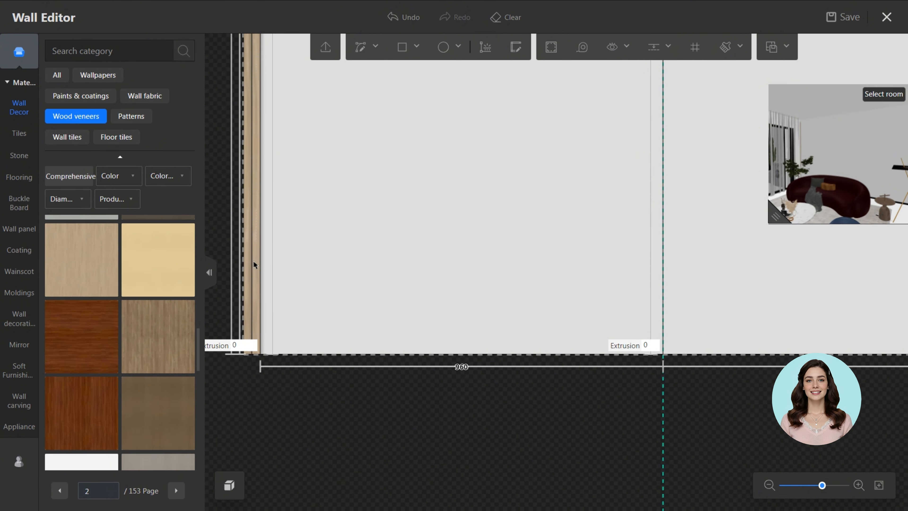
Step: Apply the same light beige wood veneer to the elevation of the modeling line between the two strips
click(252, 263)
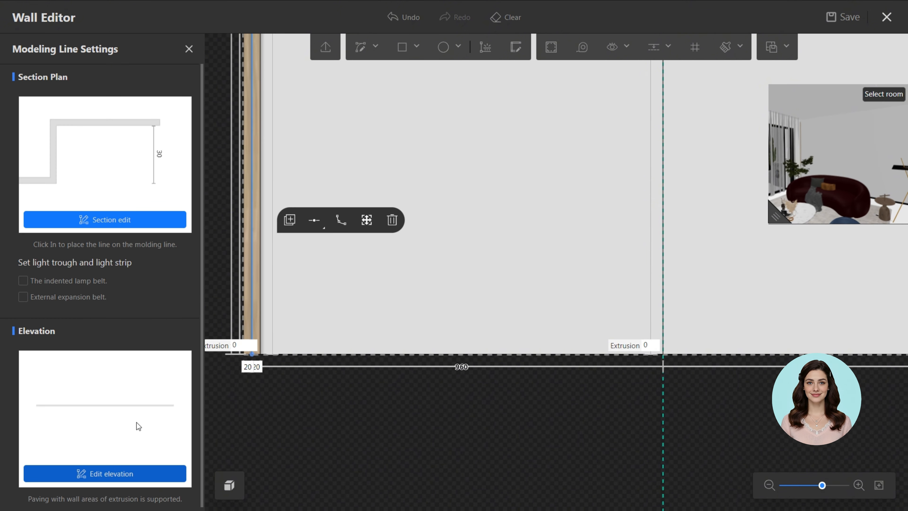
click(118, 473)
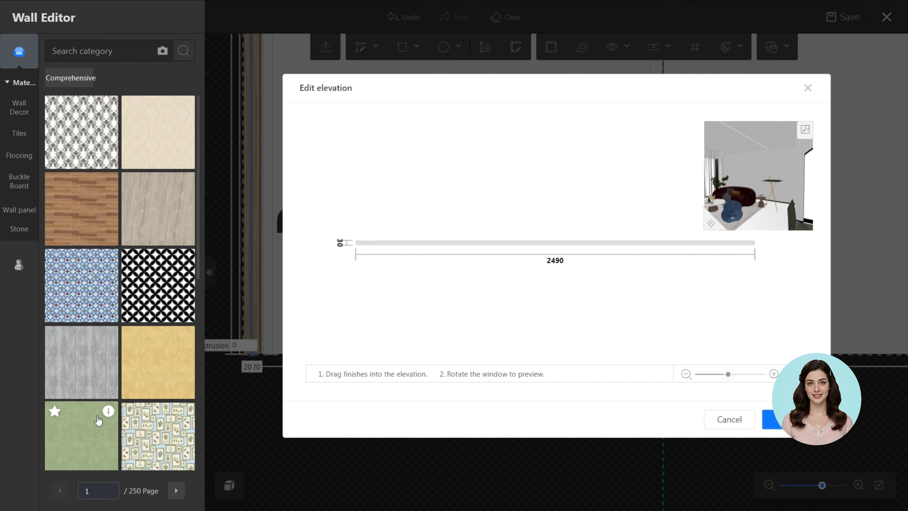
click(19, 107)
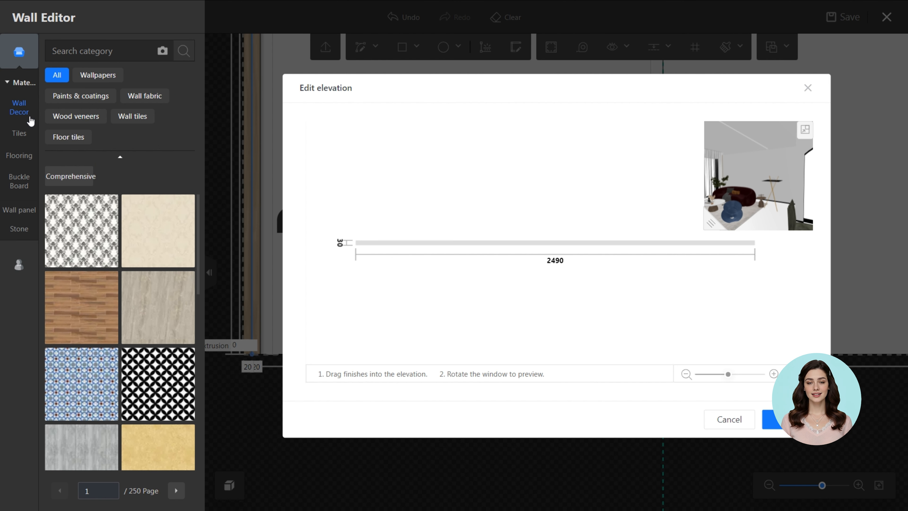
click(73, 117)
scroll(127, 286, down, 6)
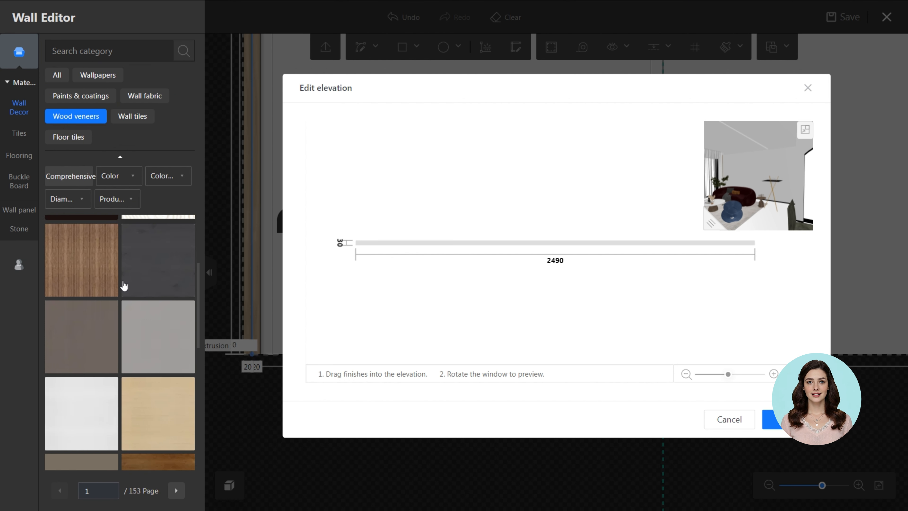
scroll(122, 293, down, 3)
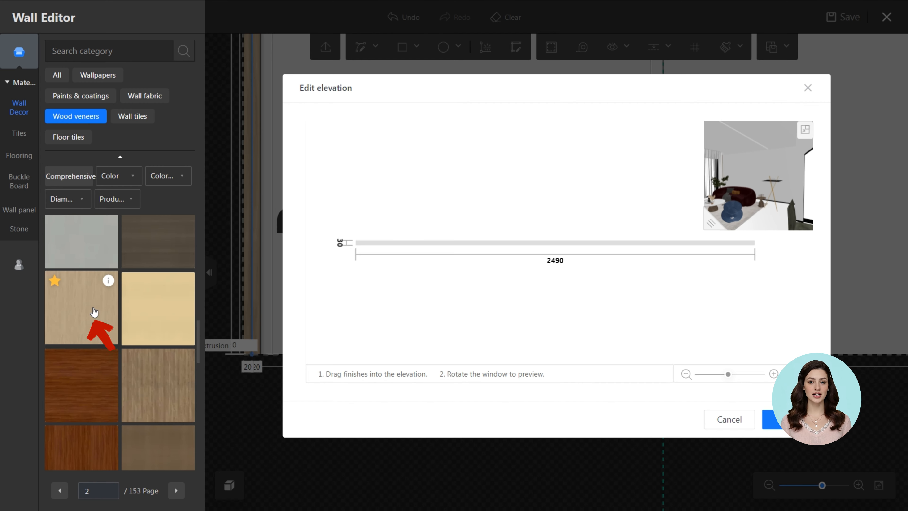
drag(94, 312, 433, 251)
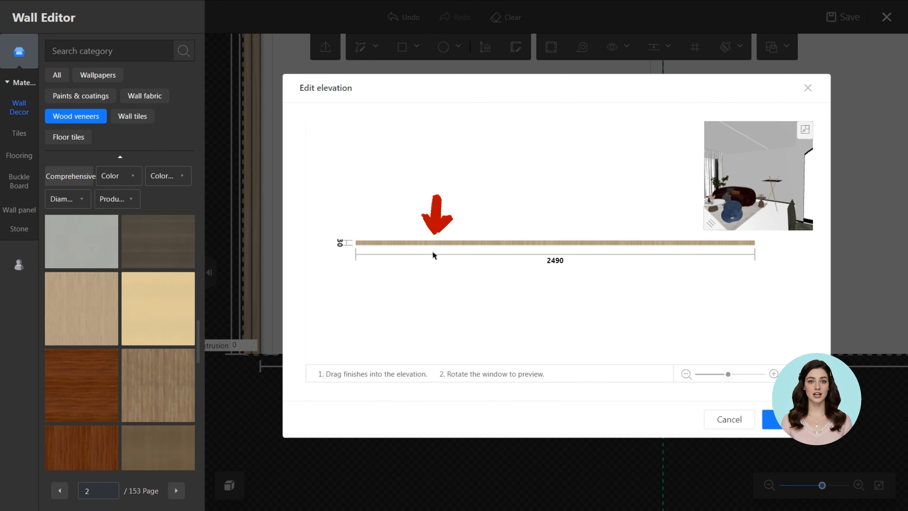
click(774, 422)
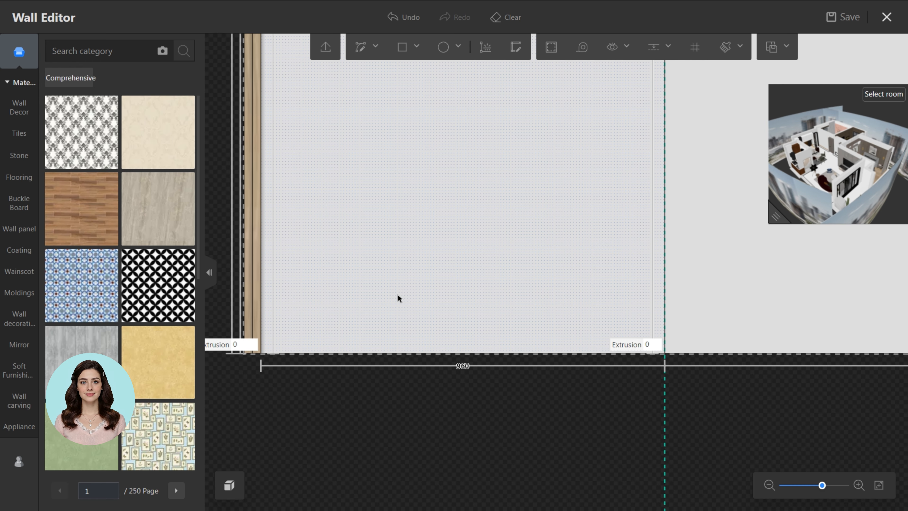
Step: Duplicate the veneered modeling line between the two strips and paste it into the second strip's styling area
click(253, 252)
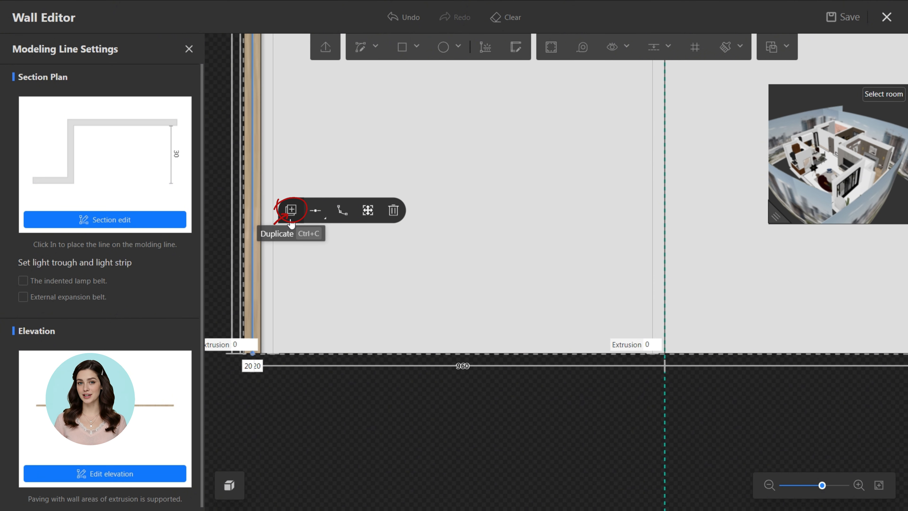
click(292, 210)
scroll(256, 214, up, 2)
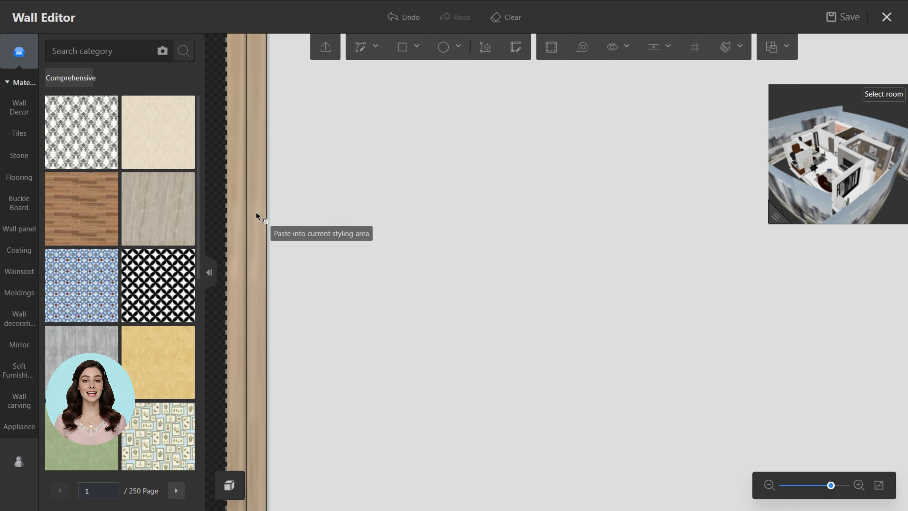
click(256, 213)
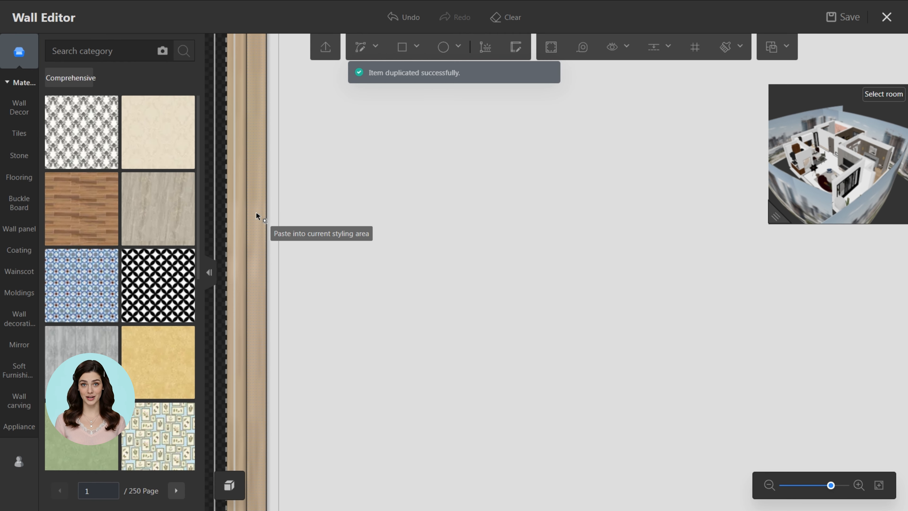
Step: Fill the wall from its left edge to the first guide with a rectangular array of the veneered slats at a fixed 40 mm X spacing
scroll(256, 211, down, 3)
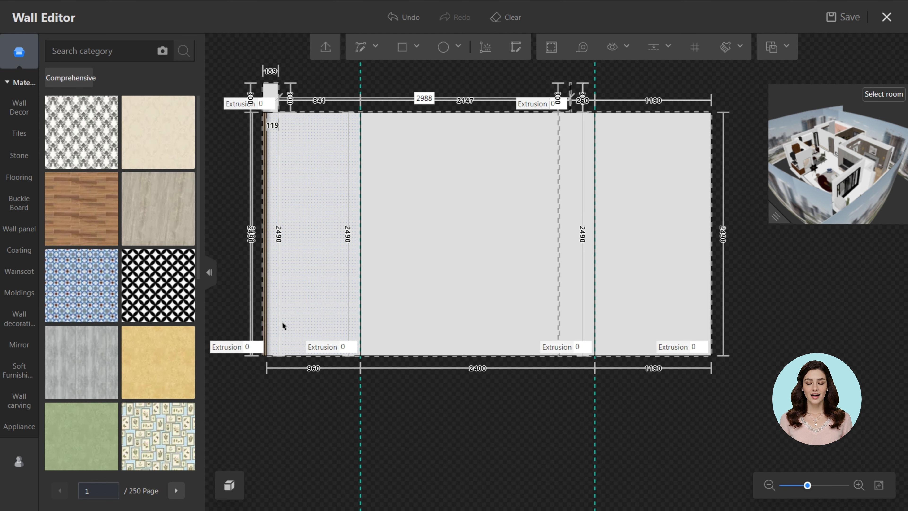
shift+drag(278, 381, 230, 89)
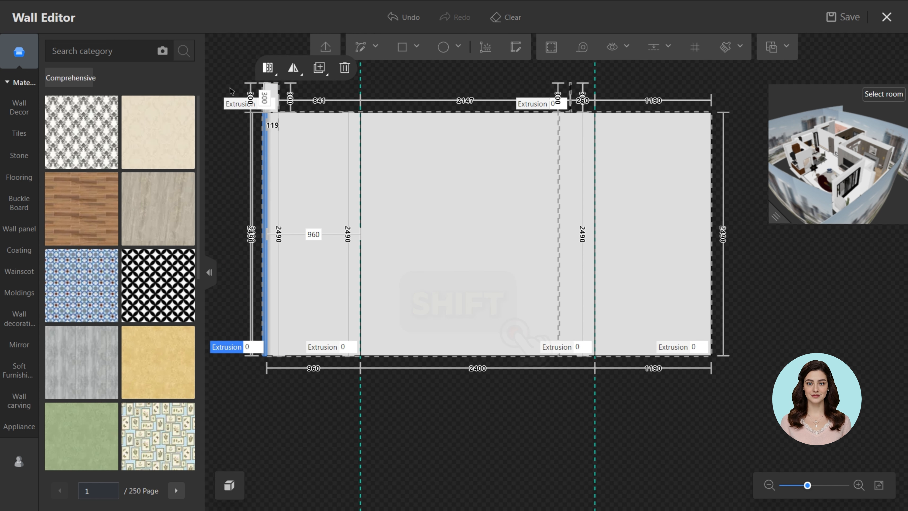
click(269, 69)
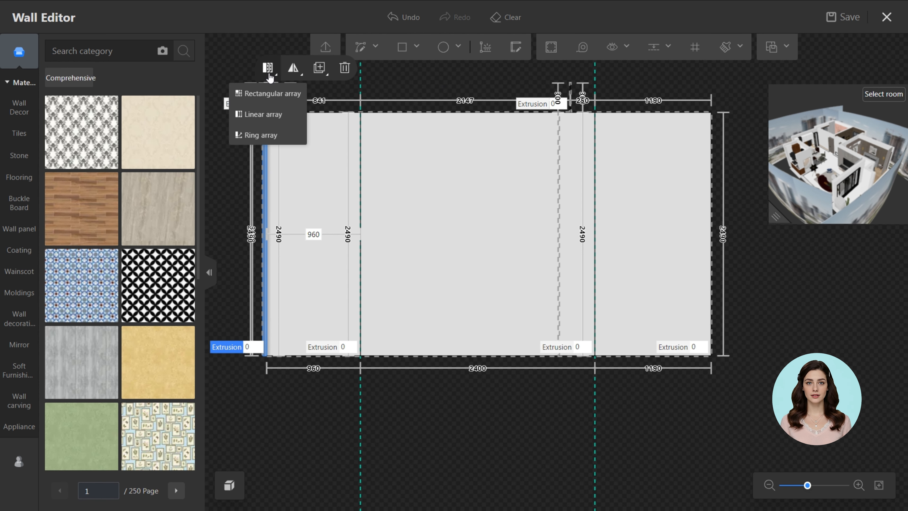
click(268, 94)
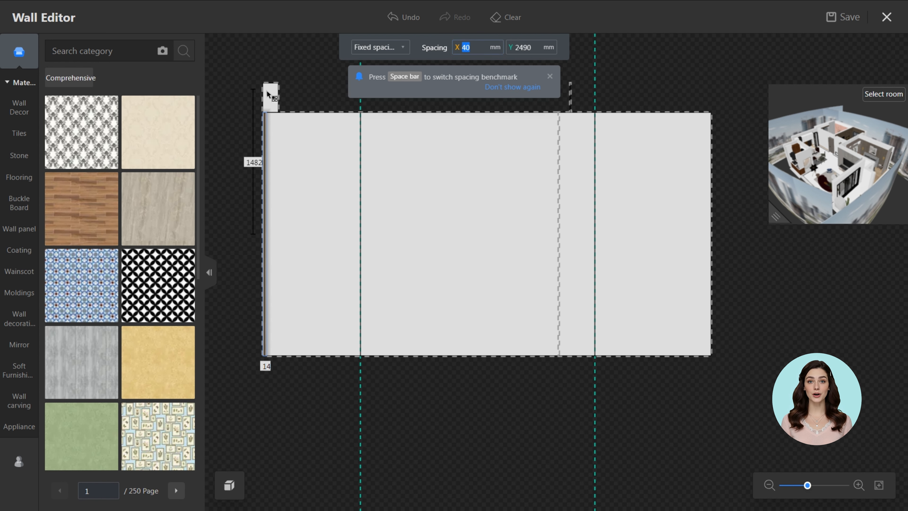
click(360, 112)
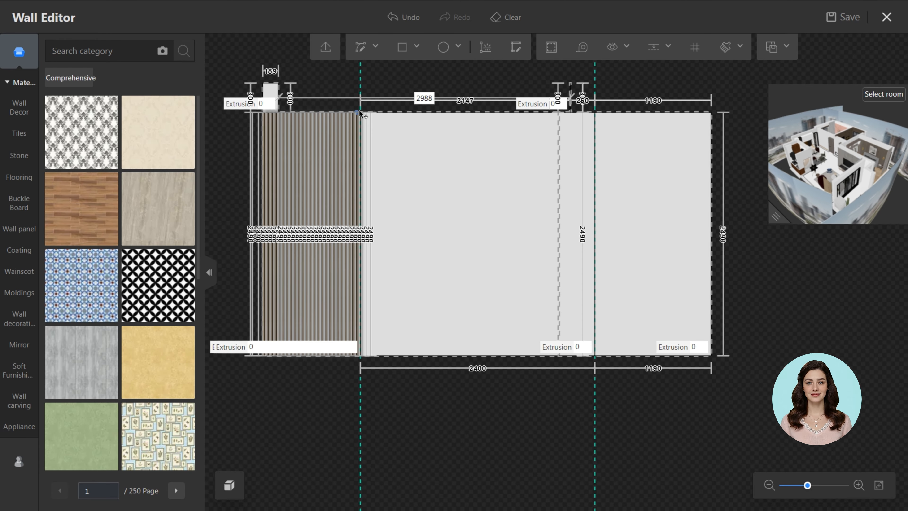
Step: Apply the light grey integrated wallboard from the wall panel materials to the 2400-wide middle section and set its extrusion to 30
click(18, 228)
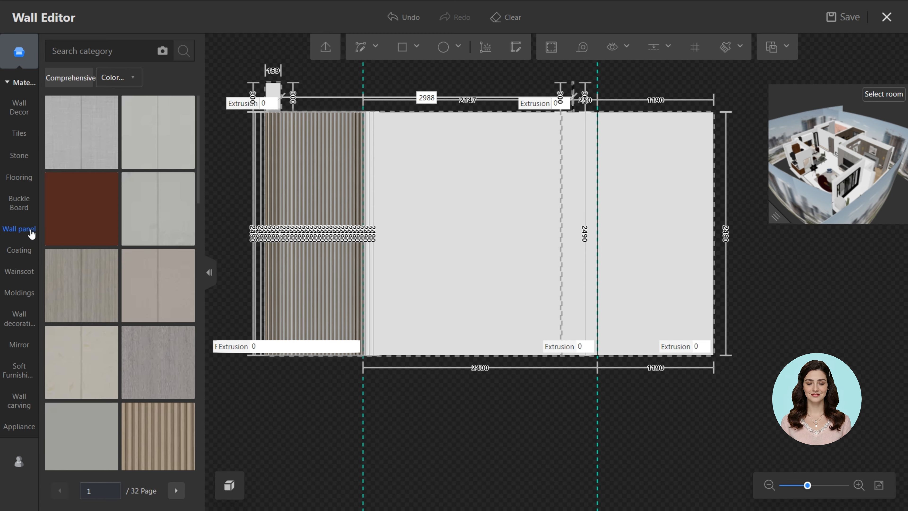
scroll(80, 228, down, 10)
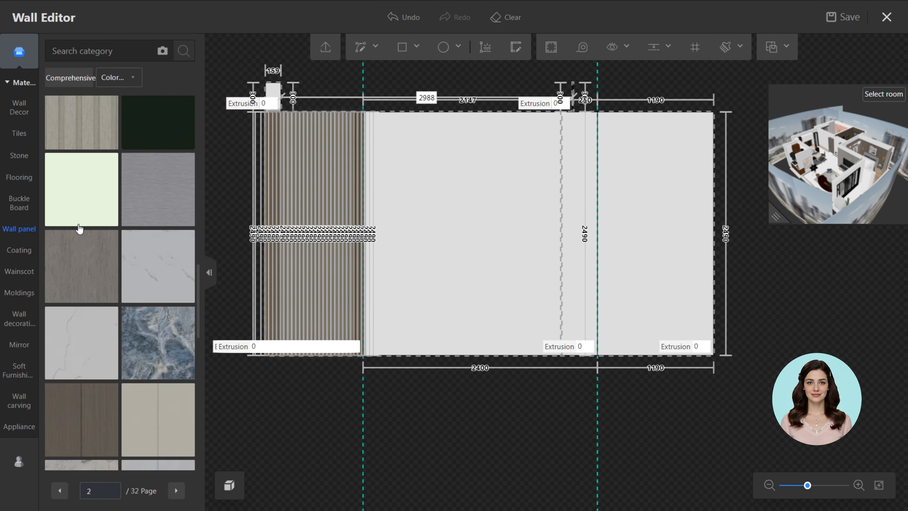
scroll(79, 228, down, 5)
scroll(82, 216, up, 2)
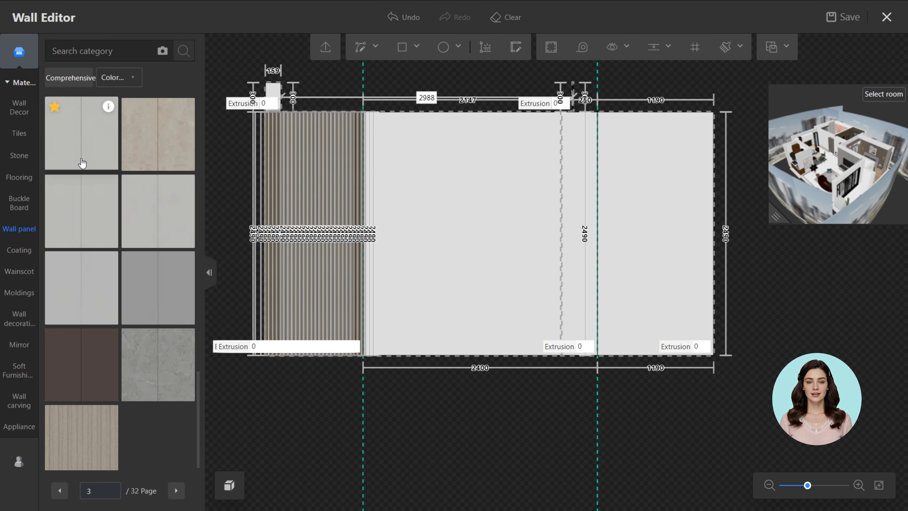
drag(81, 174, 474, 224)
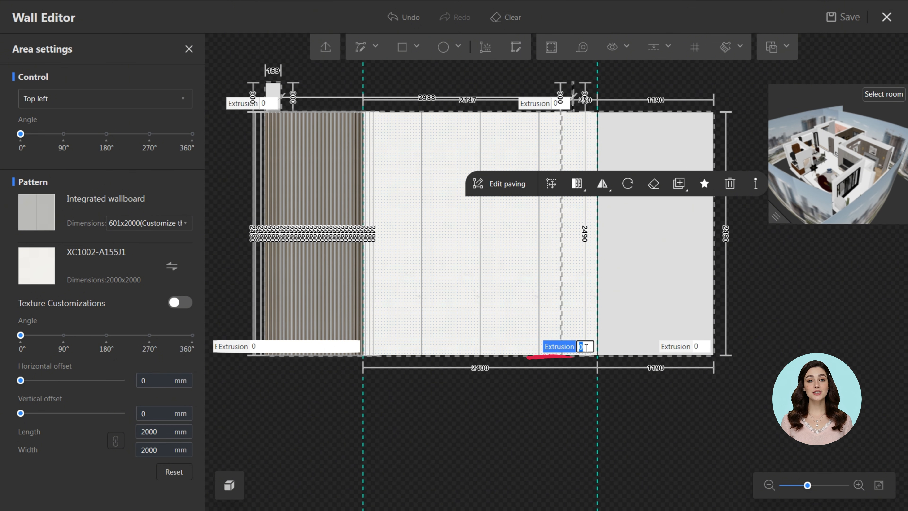
key(Return)
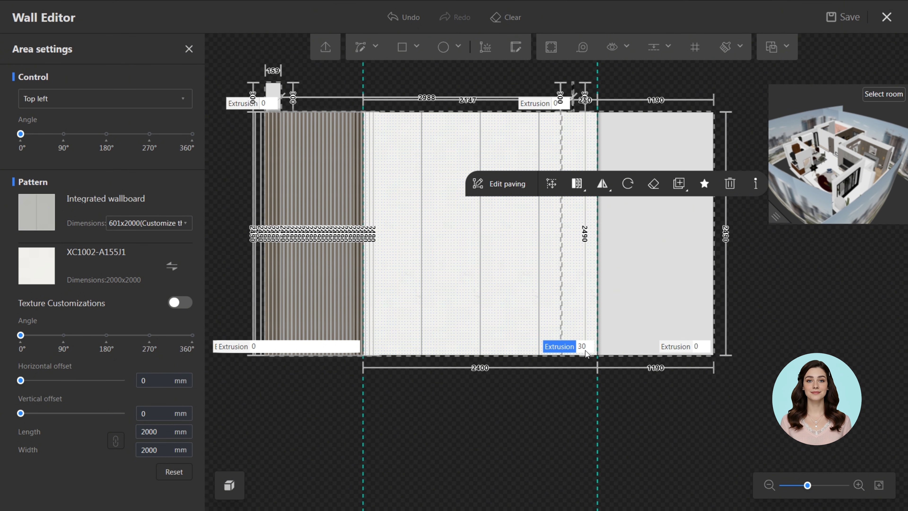
click(566, 374)
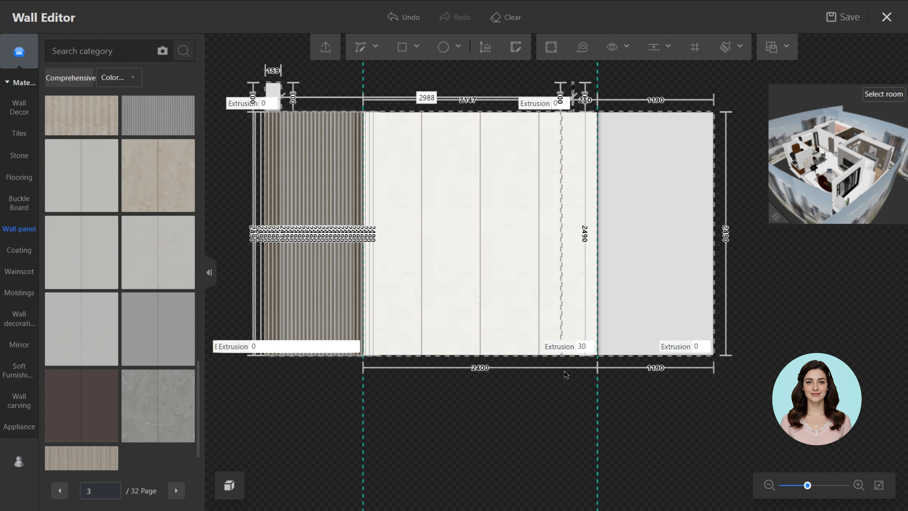
Step: Apply the white grey-veined marble from the stone materials to the 1190-wide end section and set its extrusion to 150
click(20, 166)
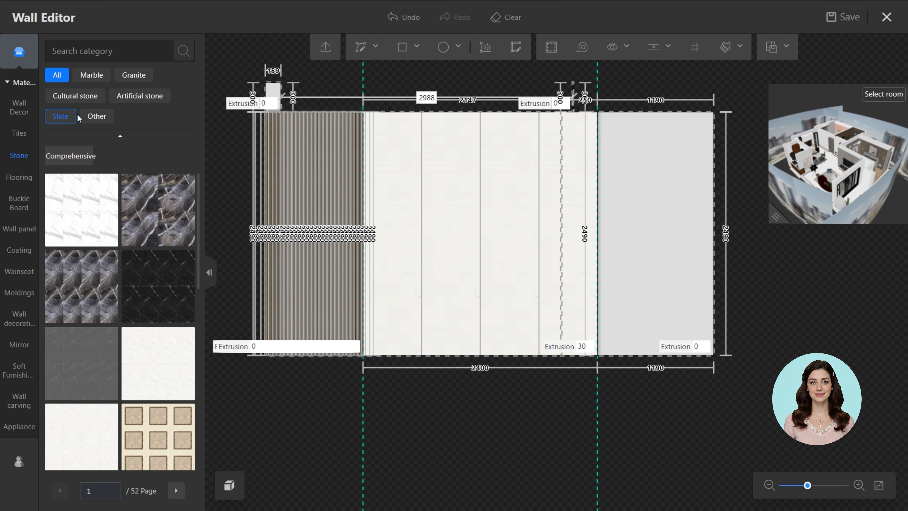
click(92, 76)
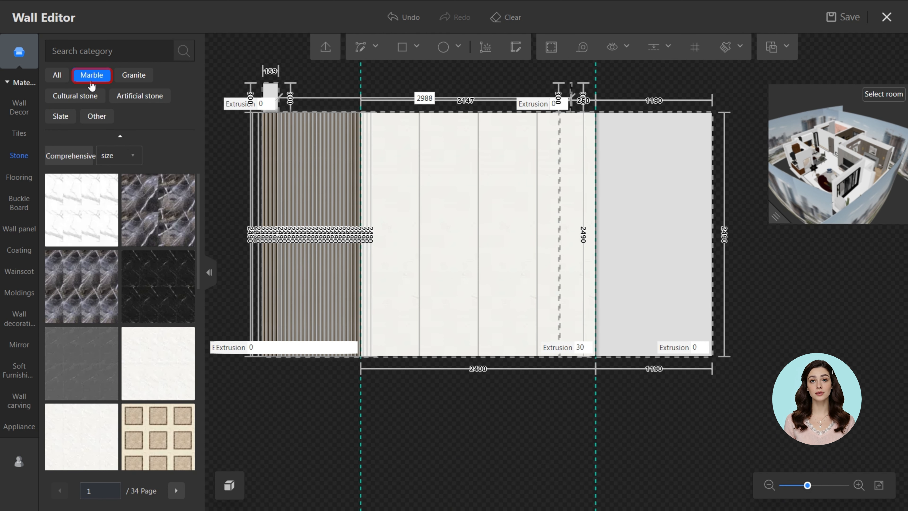
scroll(89, 221, down, 20)
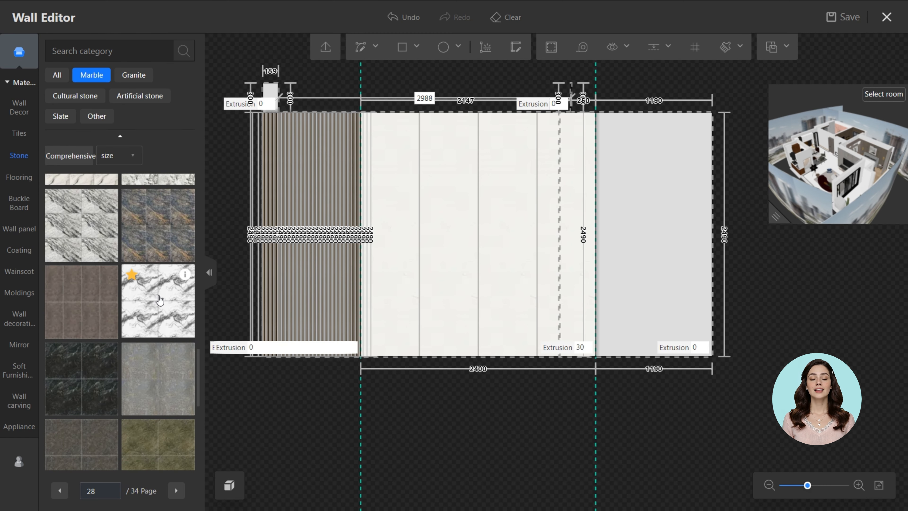
drag(160, 300, 654, 235)
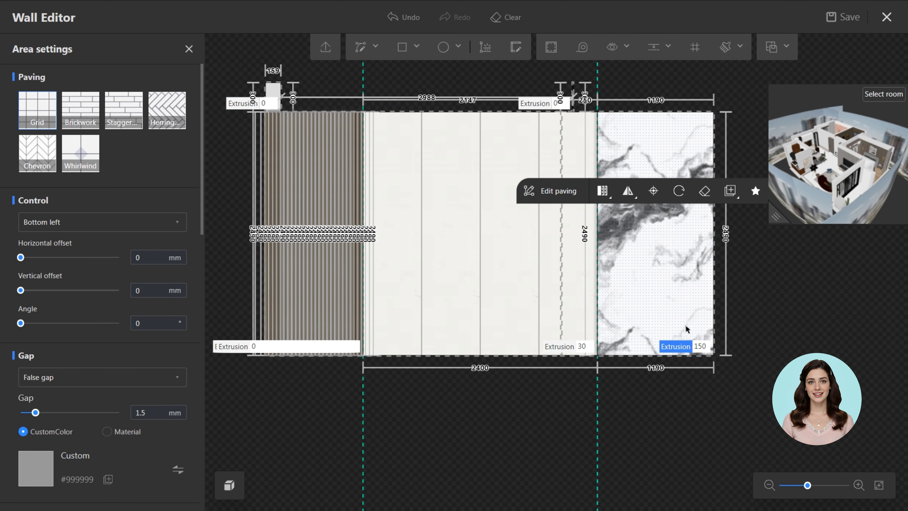
Step: Apply the same white grey-veined marble to the elevation of the modeling line between the wallboard and marble sections
click(596, 255)
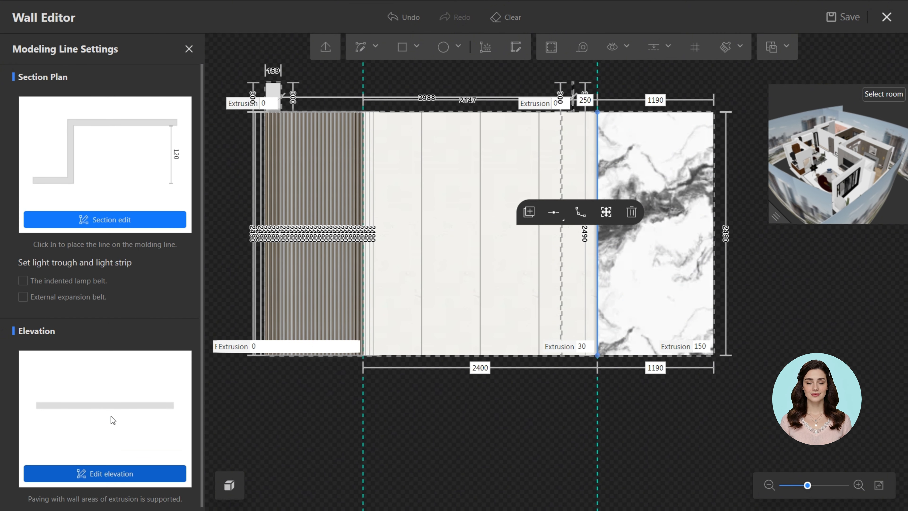
click(93, 474)
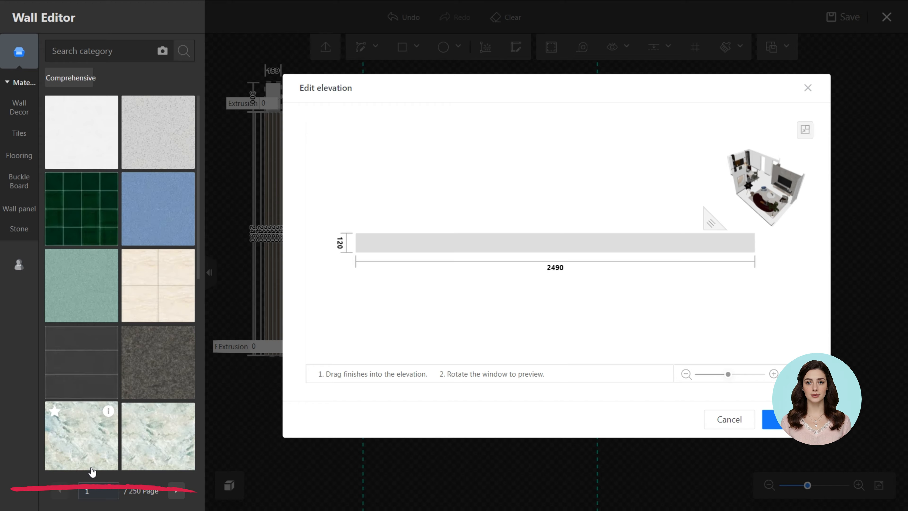
click(18, 230)
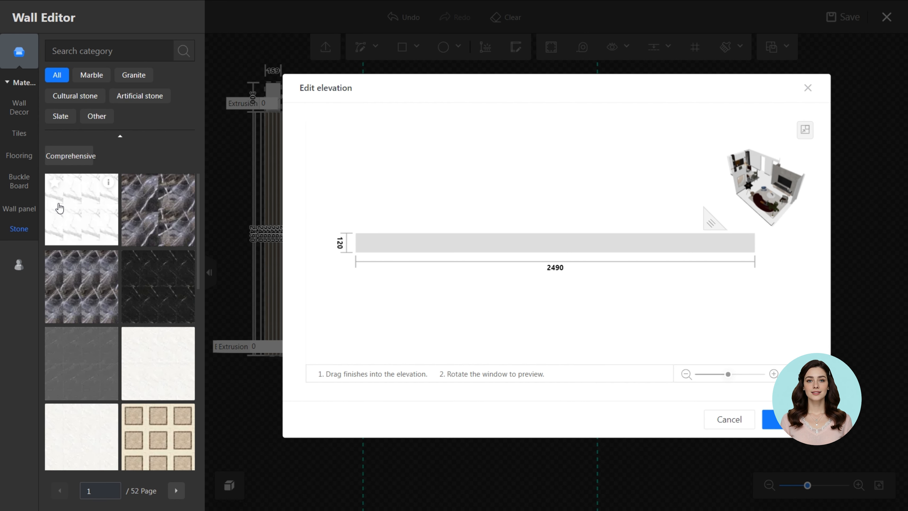
click(92, 80)
scroll(92, 197, down, 20)
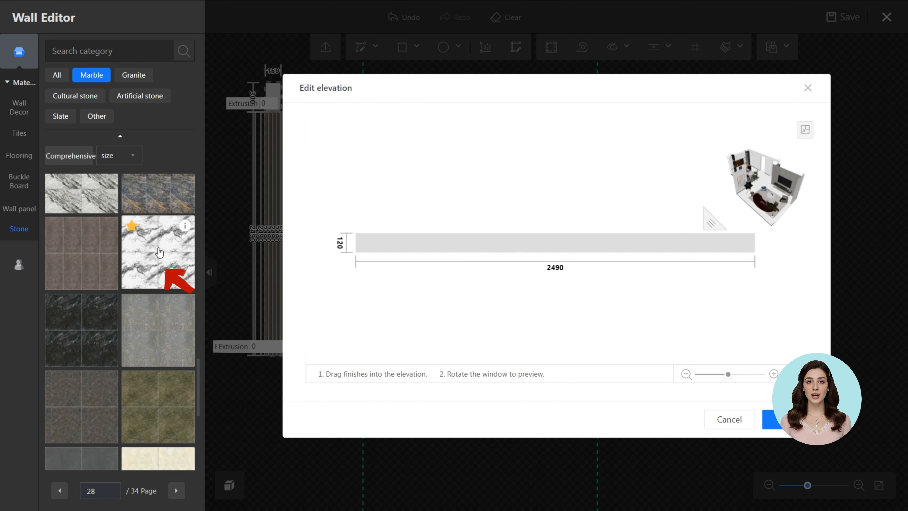
drag(159, 252, 492, 247)
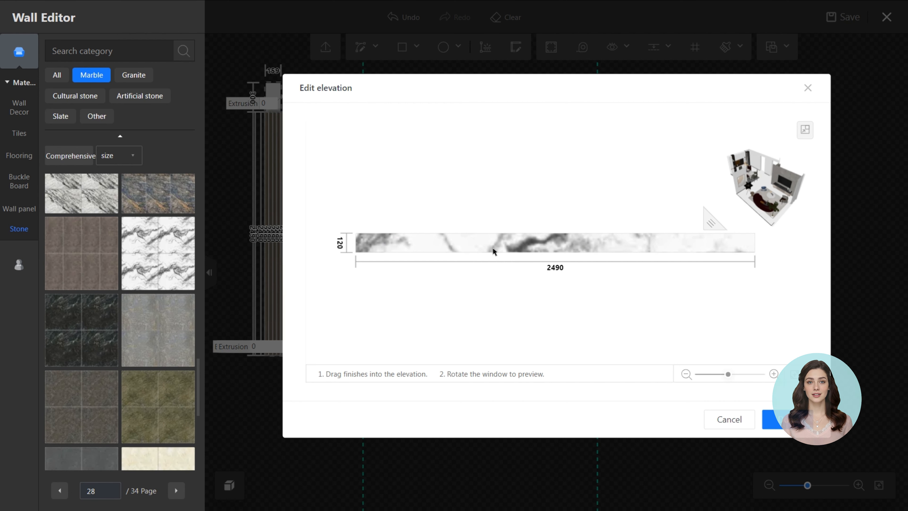
click(786, 420)
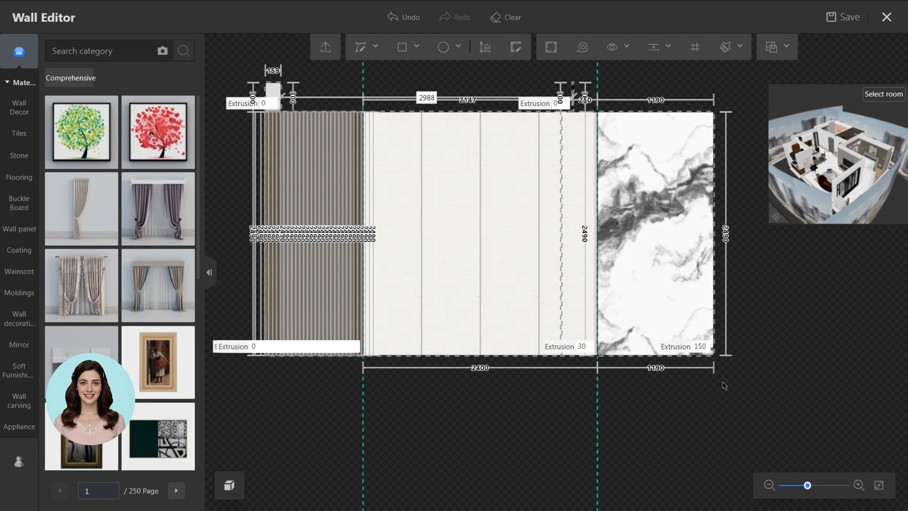
Step: Duplicate the marble-finished modeling line and paste it into the marble section's styling area
click(597, 294)
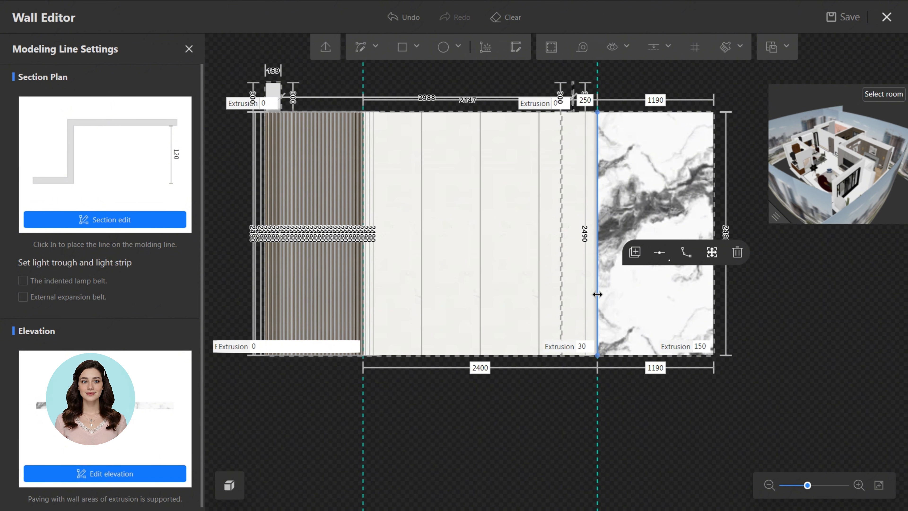
click(634, 260)
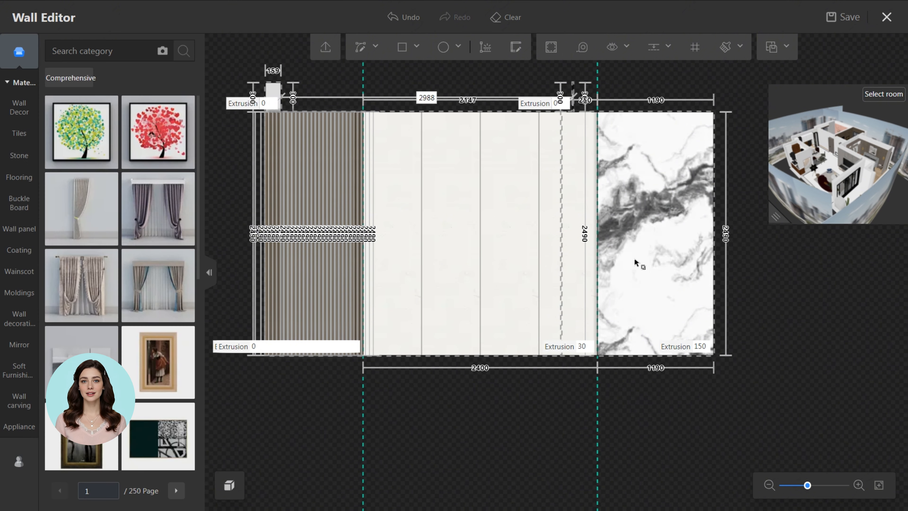
click(655, 260)
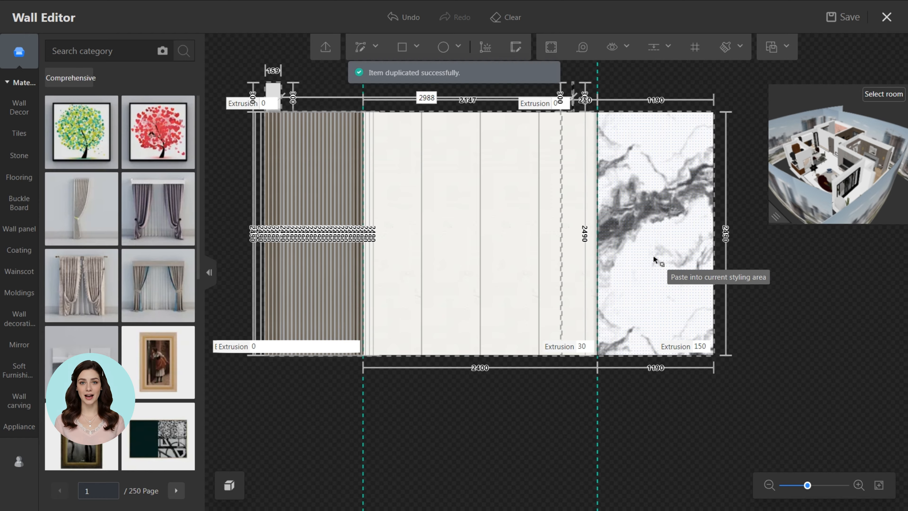
Step: Add an indented lamp belt to the modeling line beside the marble, with light strip brightness 500% and color #FFCE87
click(597, 253)
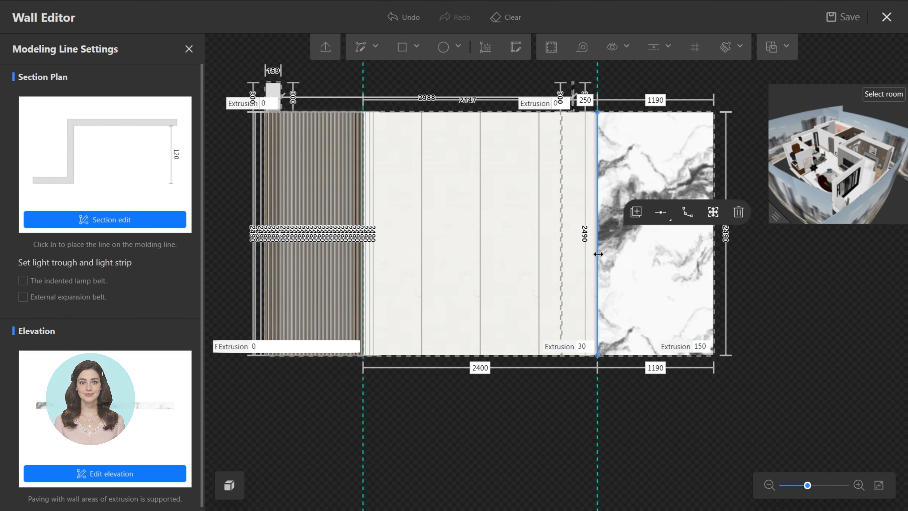
click(23, 282)
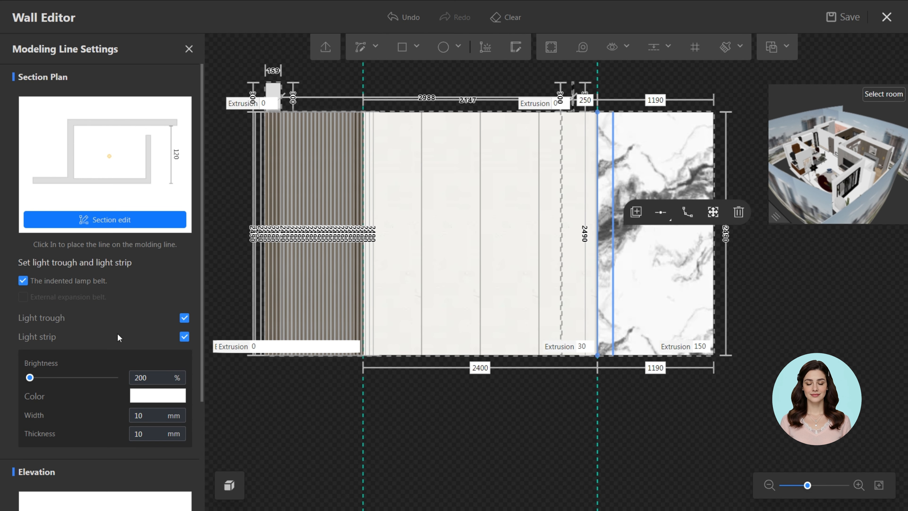
click(151, 377)
text(50)
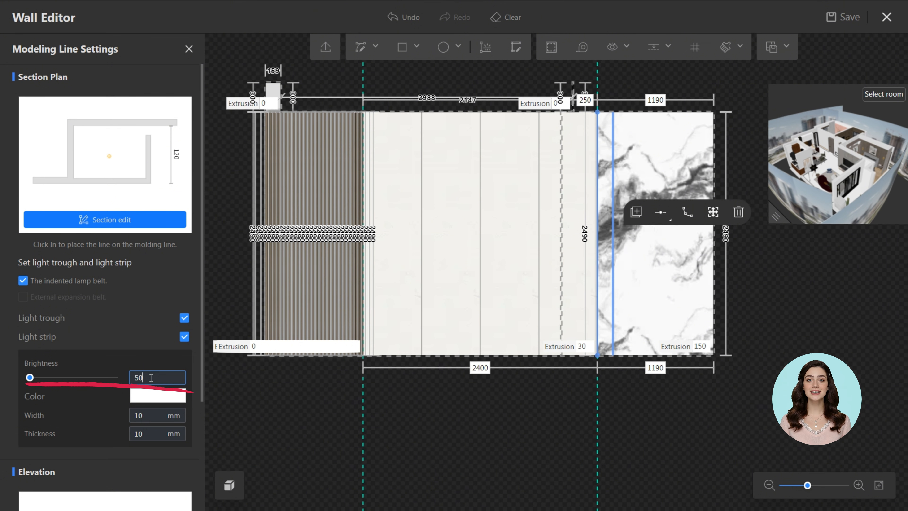
text(0)
click(157, 396)
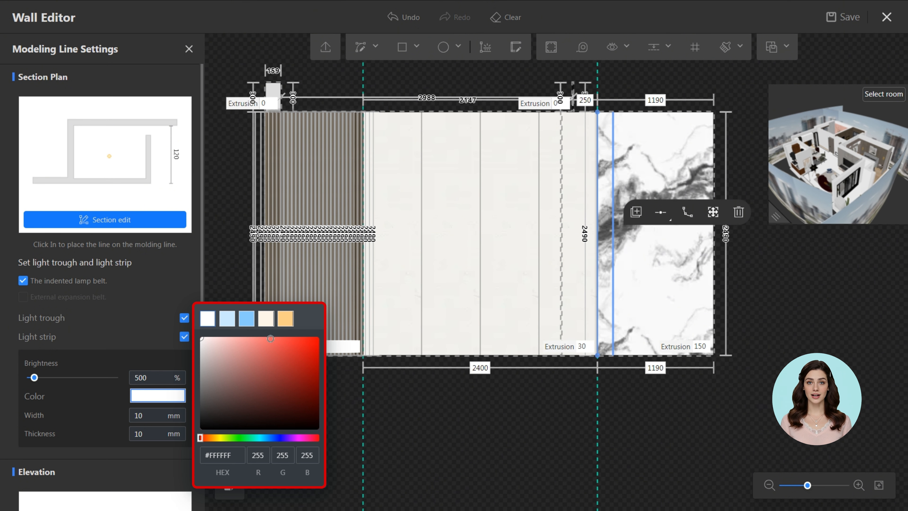
click(289, 322)
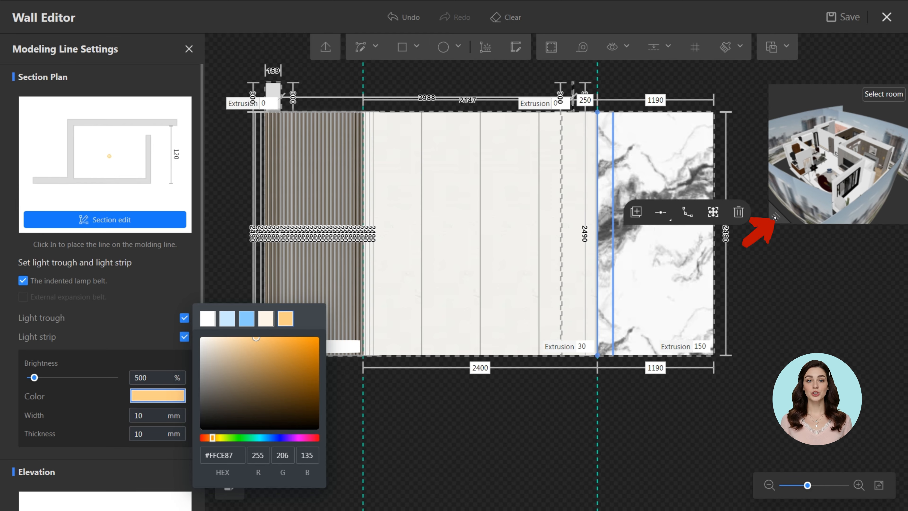
Step: Check the feature wall from several angles in an enlarged 3D preview and exit the Wall Editor to the main design view
drag(775, 217, 504, 373)
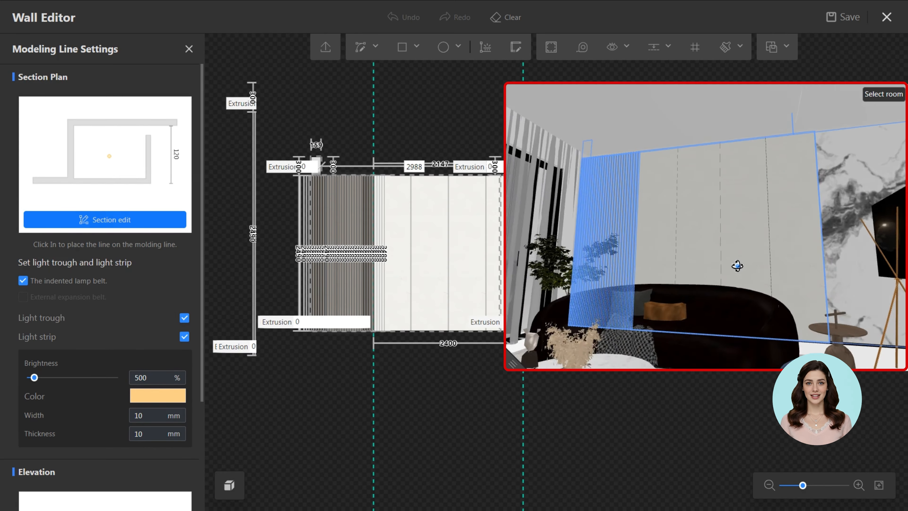
mouse_move(737, 265)
mouse_down()
mouse_move(786, 339)
mouse_move(713, 318)
mouse_move(701, 300)
mouse_move(783, 274)
mouse_move(725, 265)
mouse_up()
drag(742, 274, 748, 270)
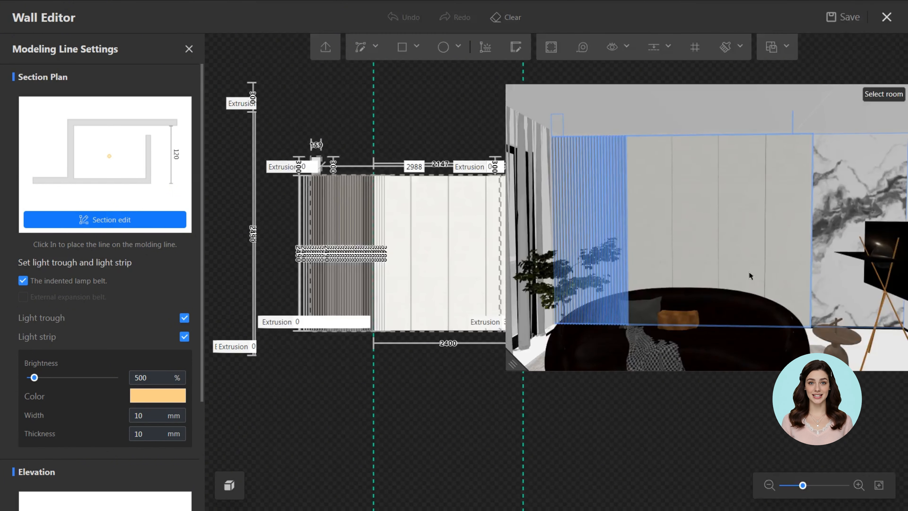
click(886, 18)
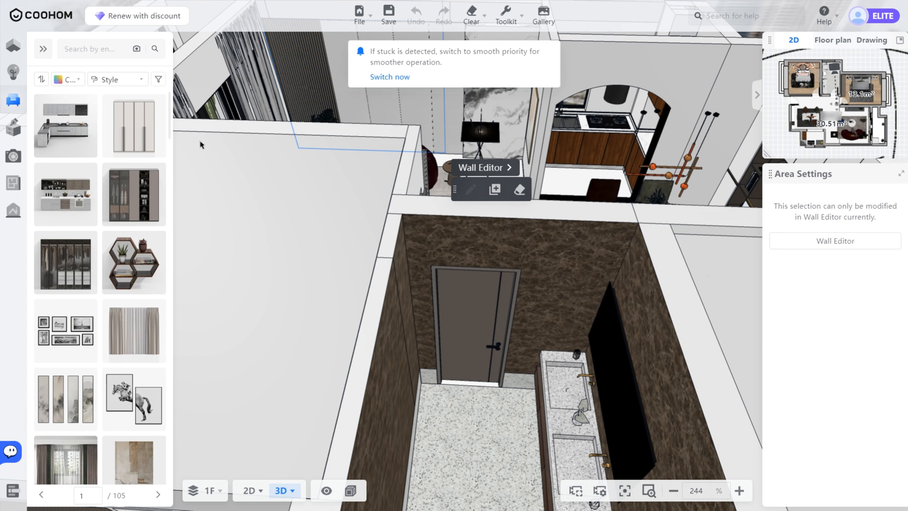
mouse_move(14, 157)
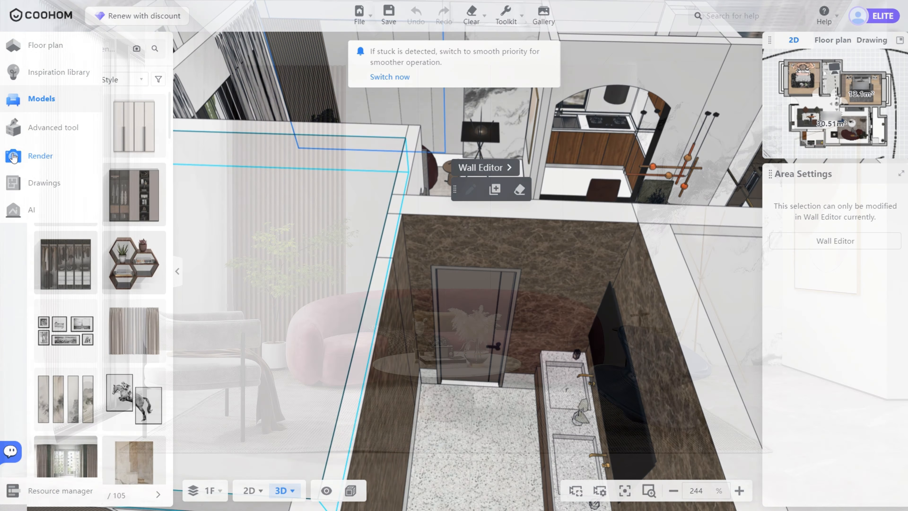